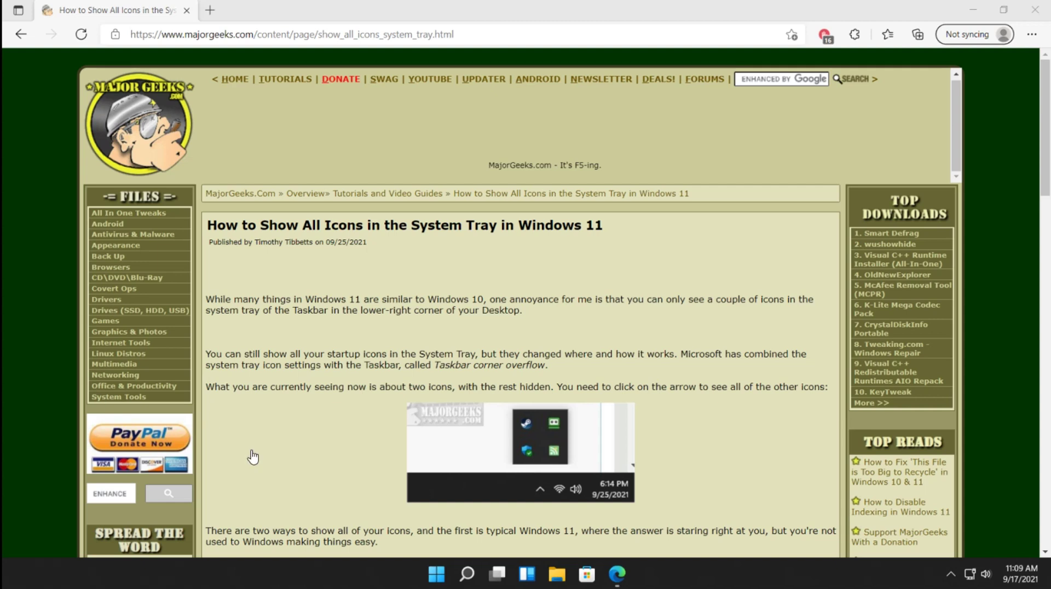
- Examine the hidden system tray icons and read the tutorial's instructions for showing them by drag and drop
click(954, 575)
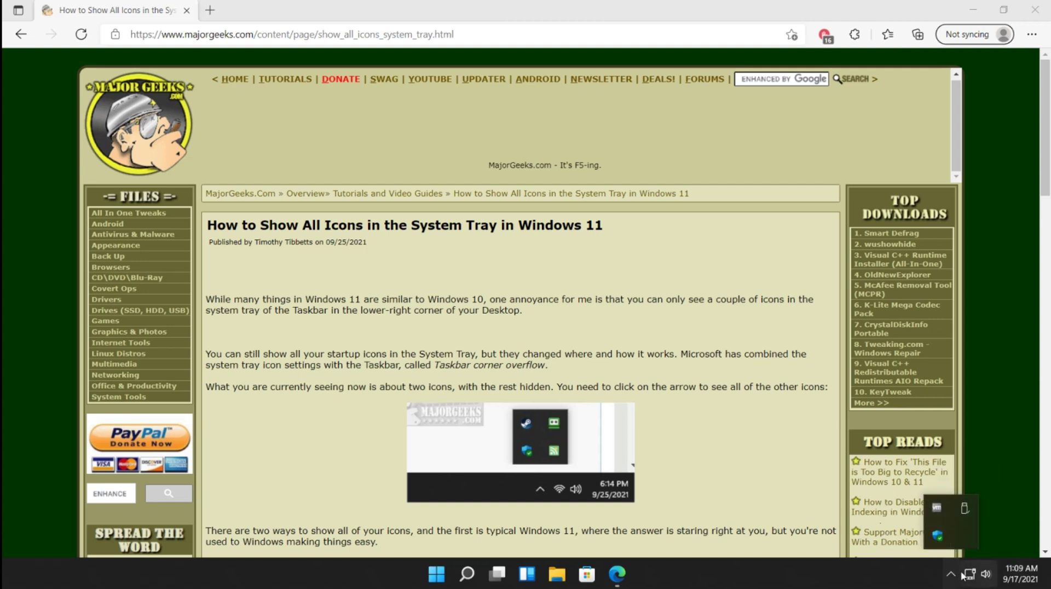
click(786, 473)
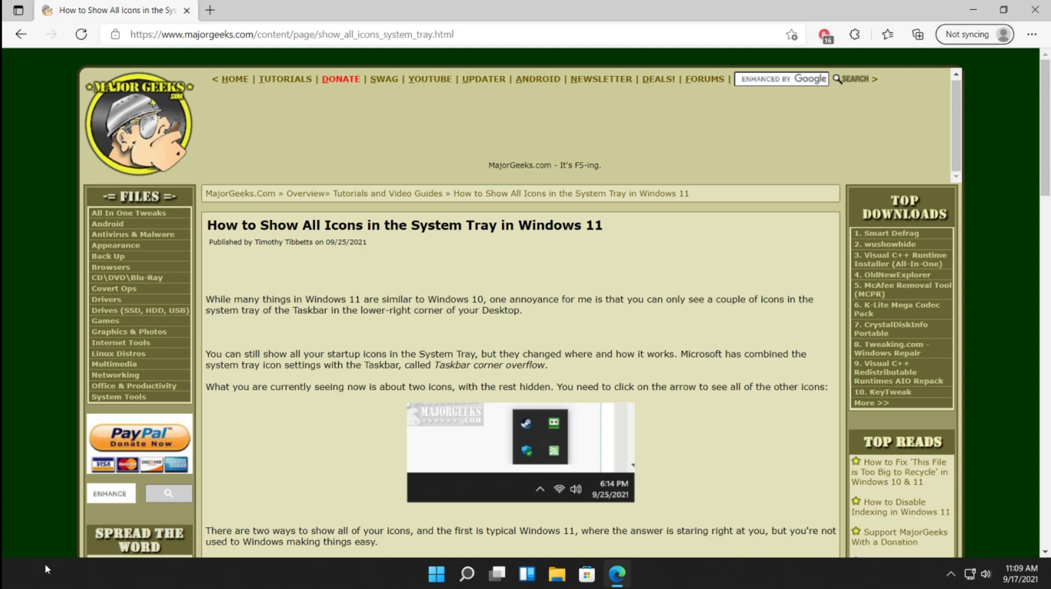
scroll(354, 489, down, 1)
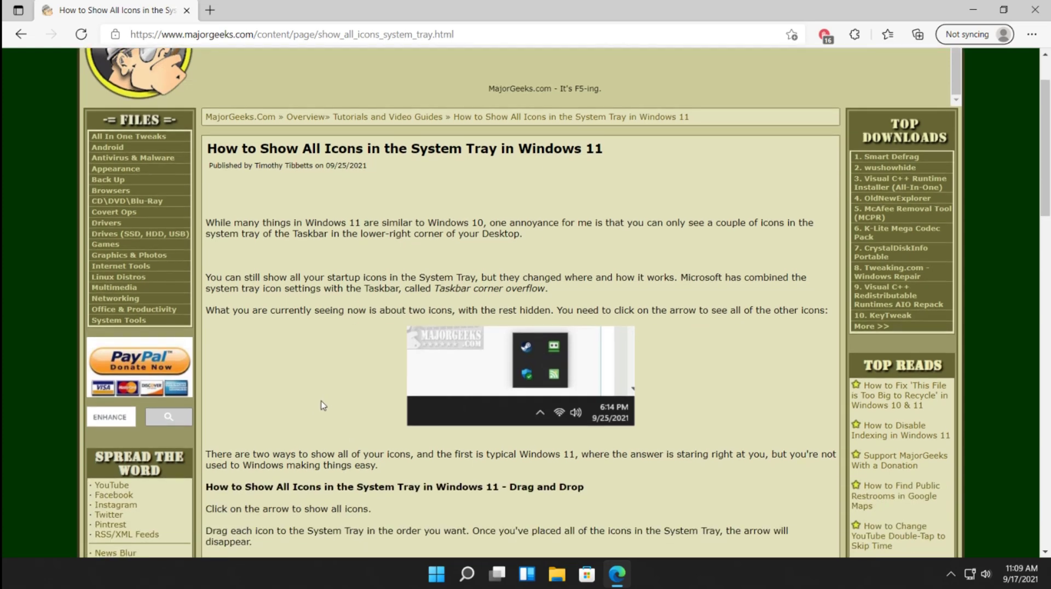
scroll(323, 405, up, 1)
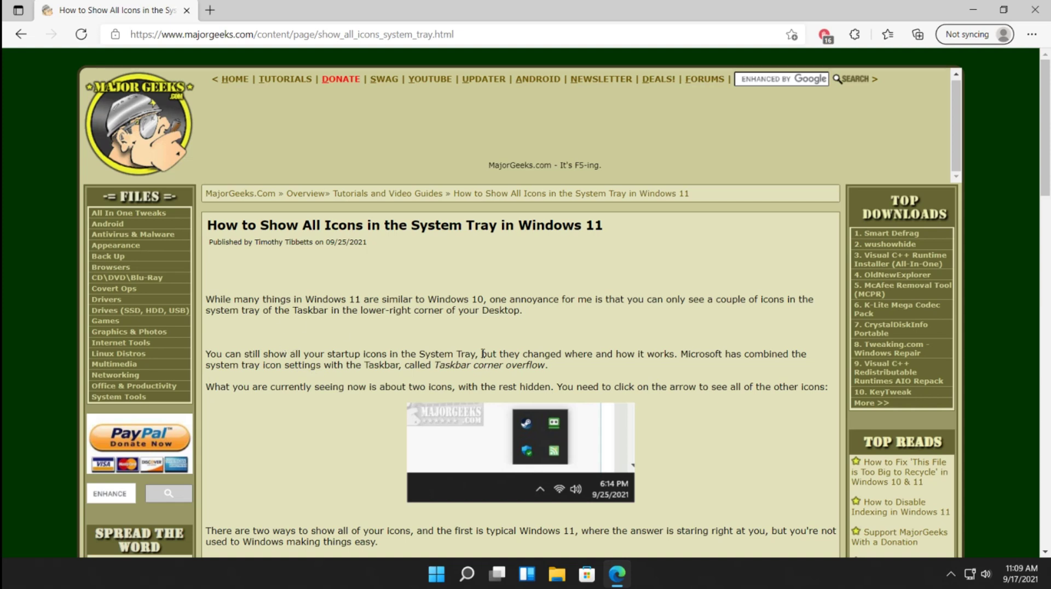
scroll(492, 351, down, 1)
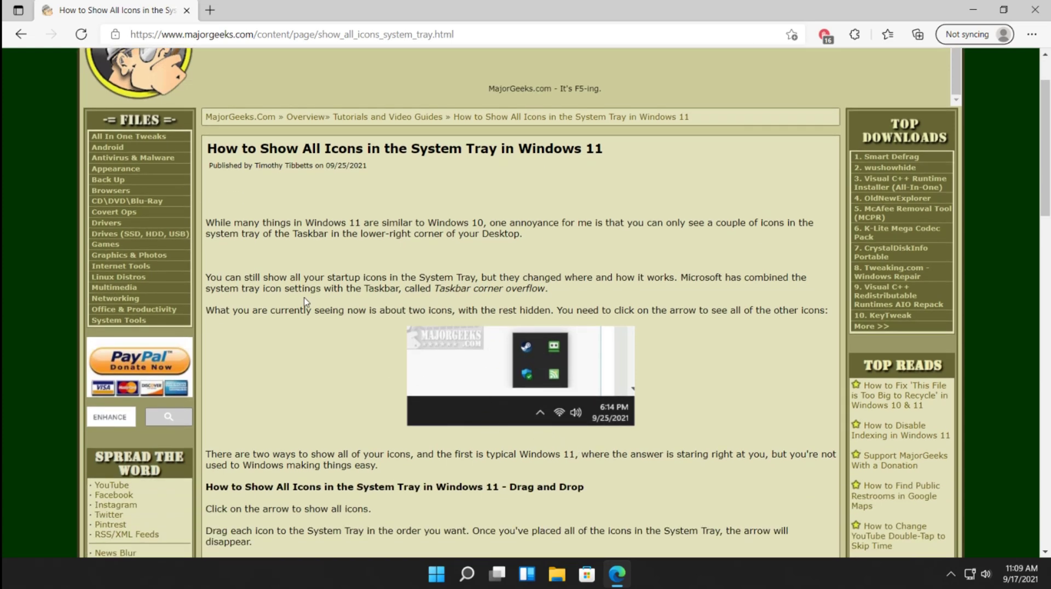
scroll(320, 310, down, 1)
scroll(340, 343, down, 1)
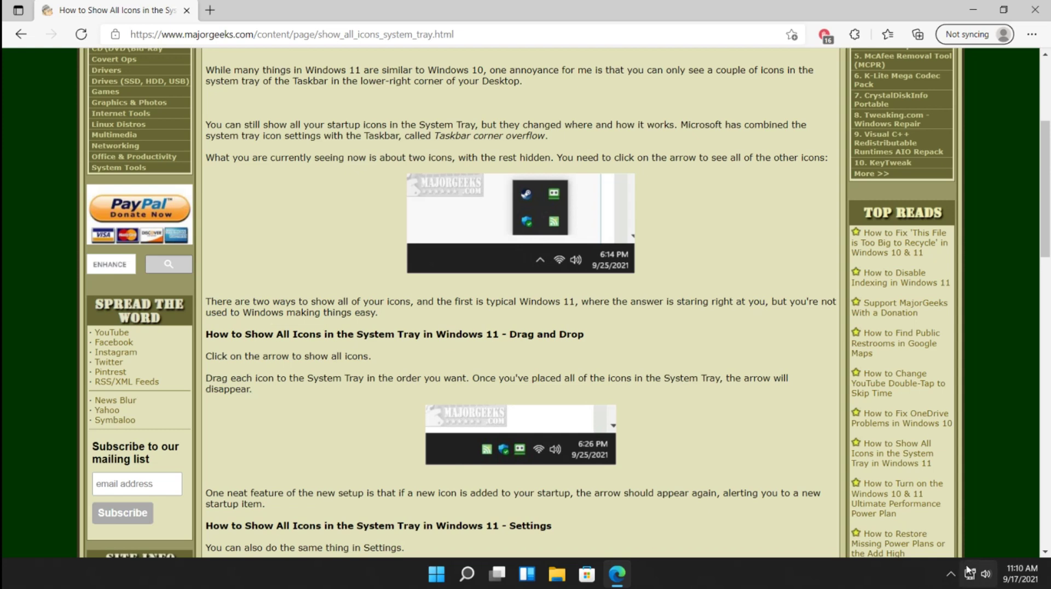
- Move the Windows Security, Safely Remove Hardware and VMware Tools icons from the overflow into the visible system tray
click(953, 583)
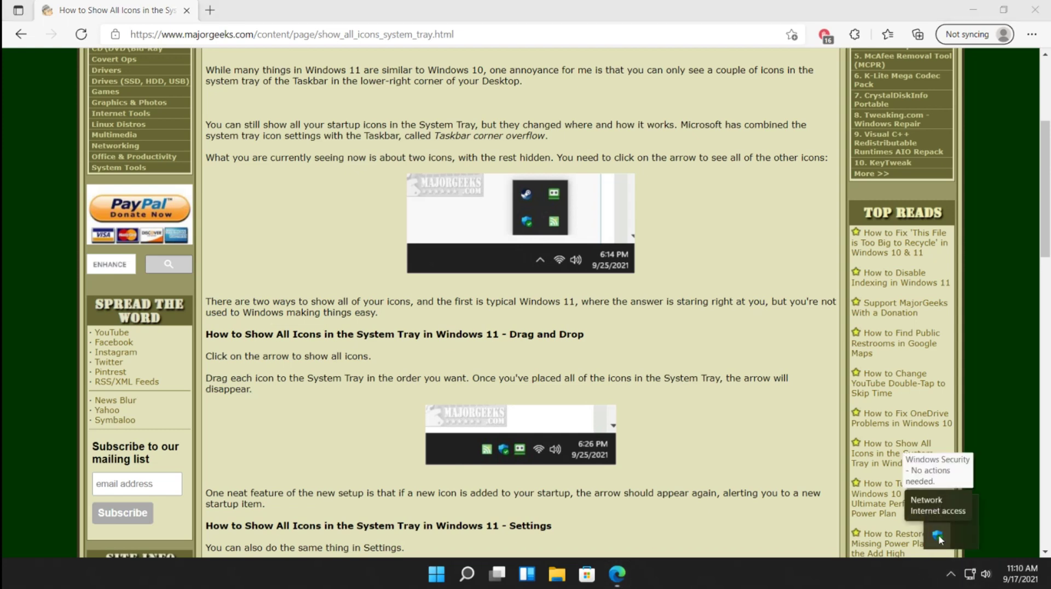
drag(939, 538, 961, 585)
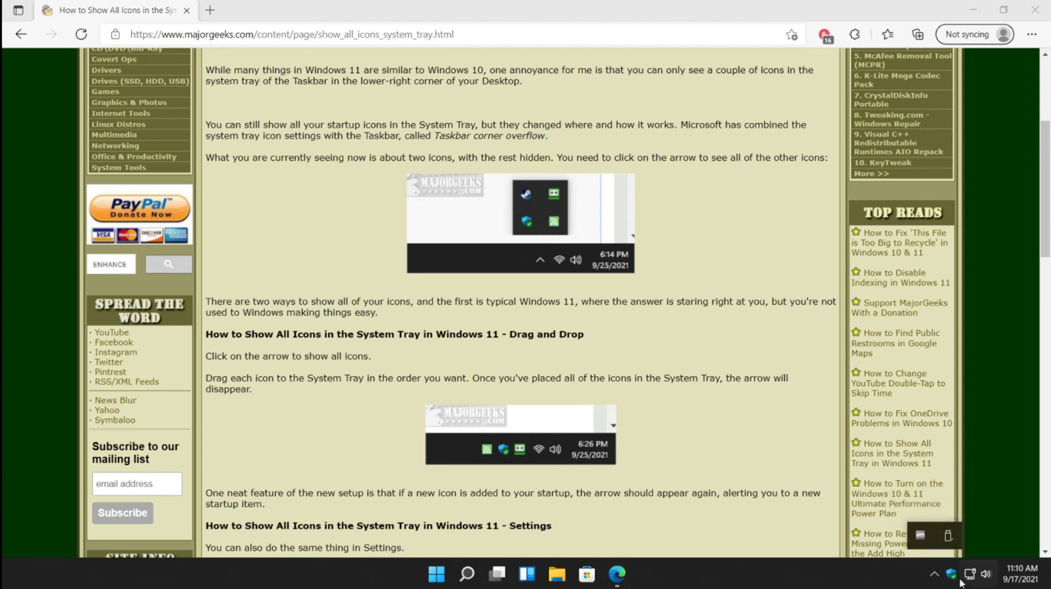
drag(948, 535, 930, 572)
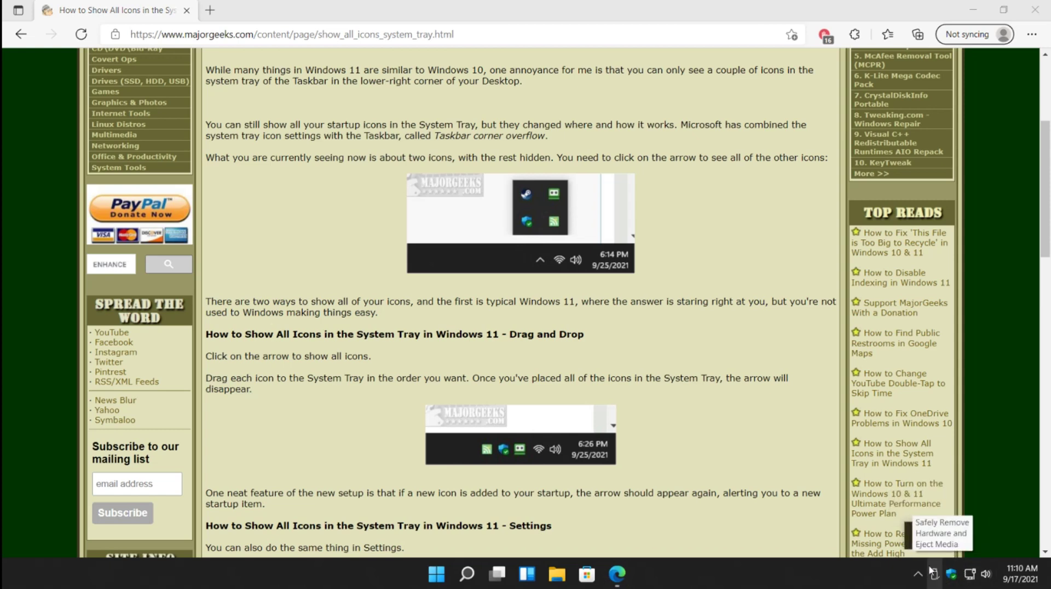
drag(918, 535, 930, 583)
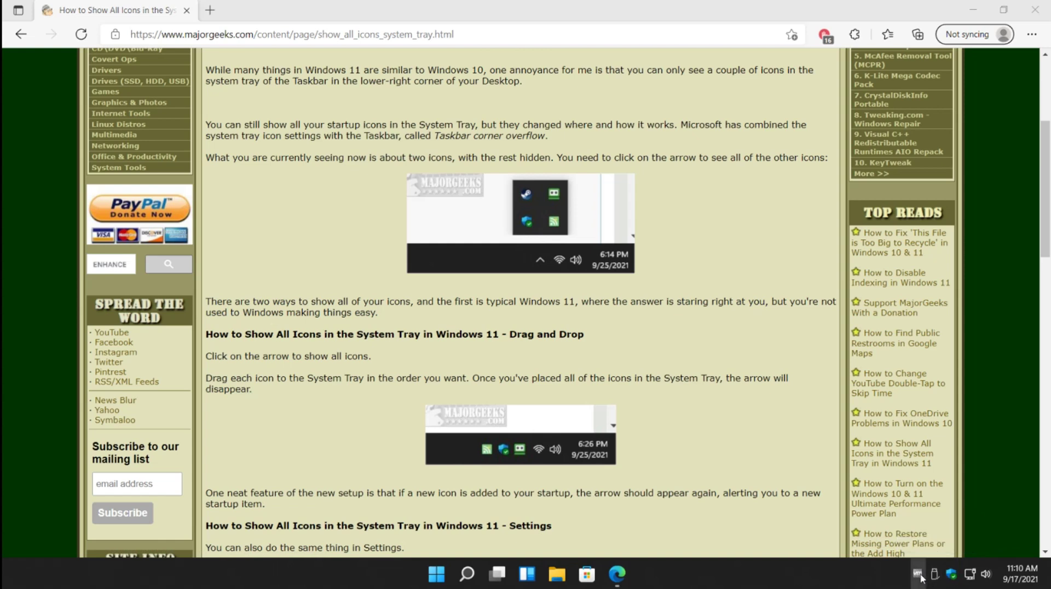
- Return the VMware Tools, Safely Remove Hardware and Windows Security icons from the visible system tray to the overflow
drag(921, 579, 906, 577)
click(917, 574)
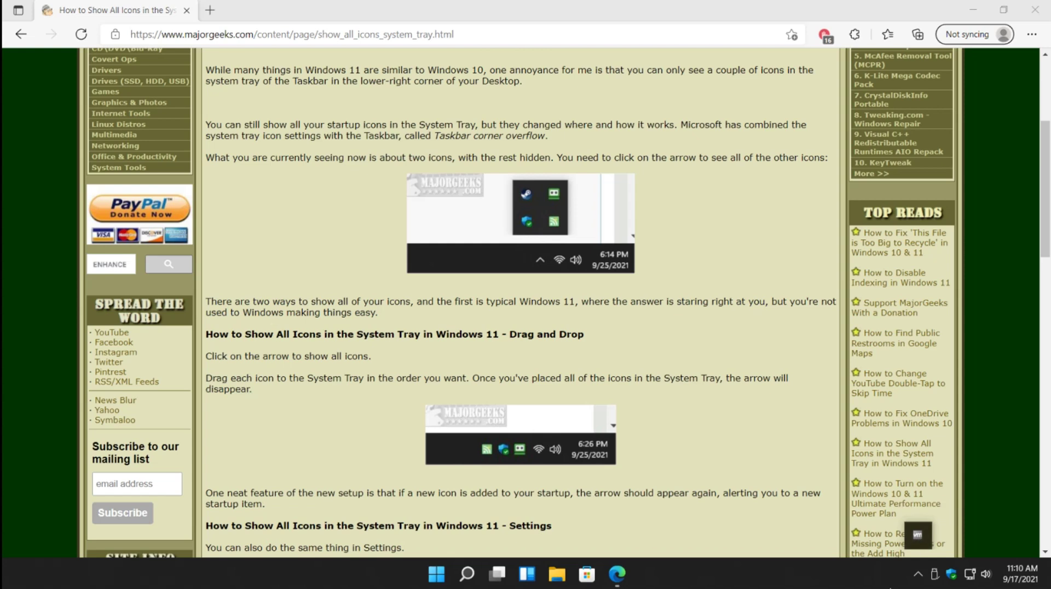
click(877, 570)
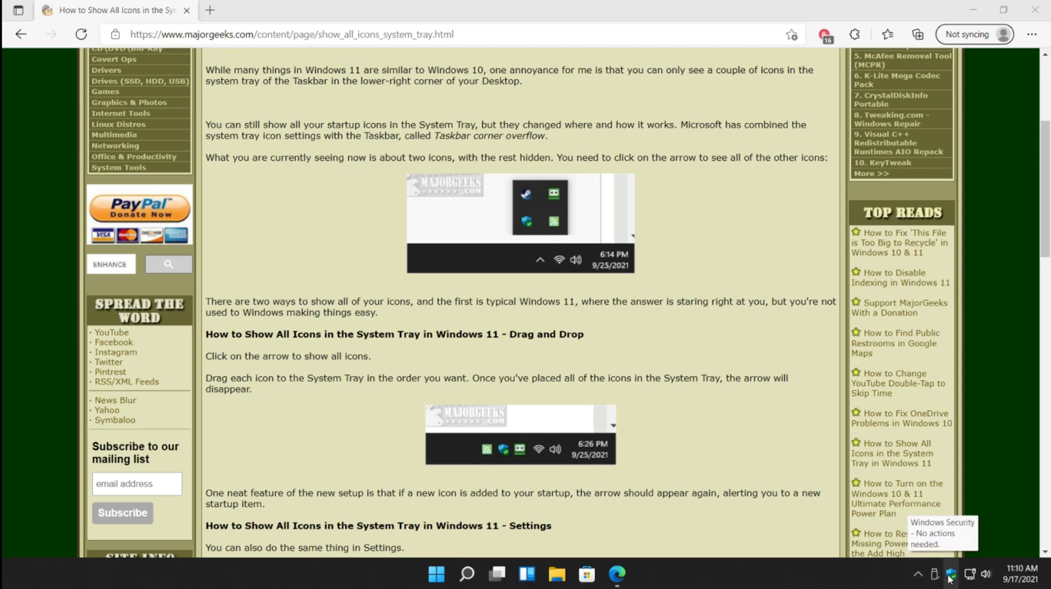
click(918, 574)
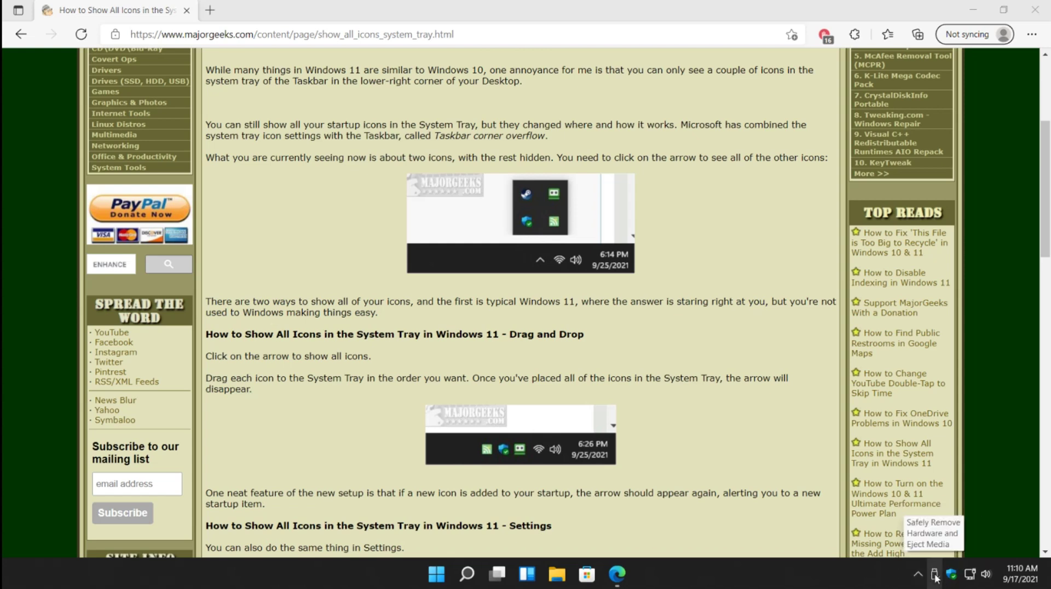
mouse_move(949, 576)
mouse_down()
mouse_move(911, 560)
mouse_move(922, 583)
mouse_move(941, 575)
mouse_move(930, 572)
mouse_up()
click(954, 575)
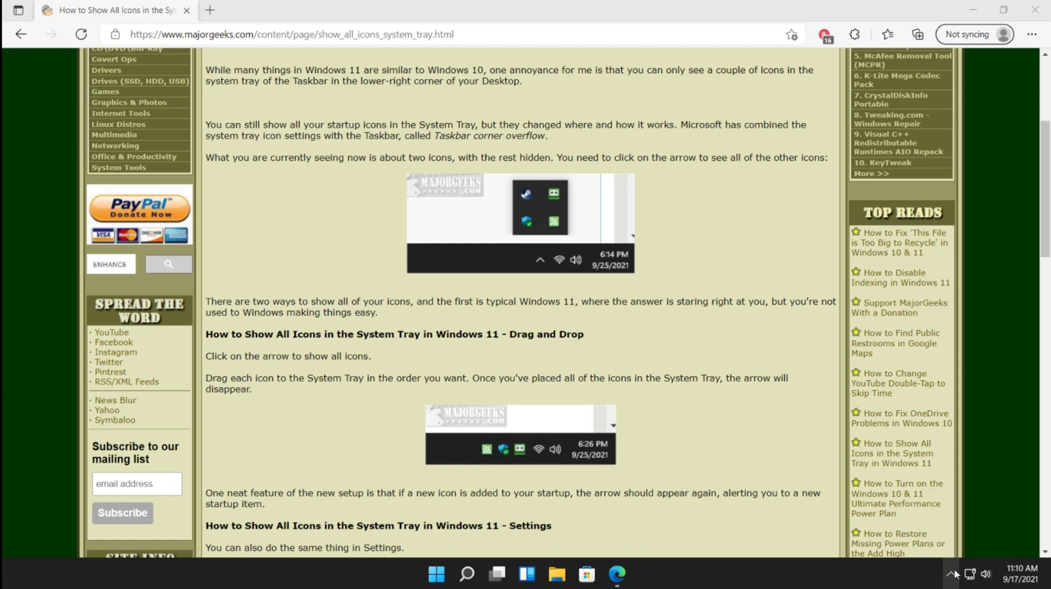
click(954, 577)
click(952, 575)
- Read the tutorial's Settings method and open the Windows Taskbar settings
scroll(677, 425, down, 3)
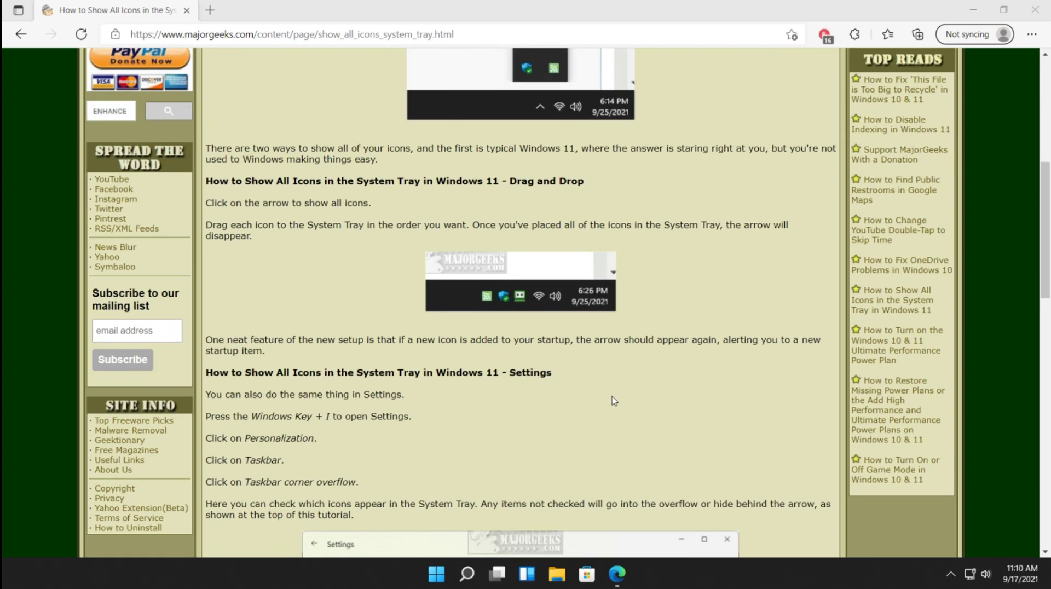
scroll(612, 400, down, 3)
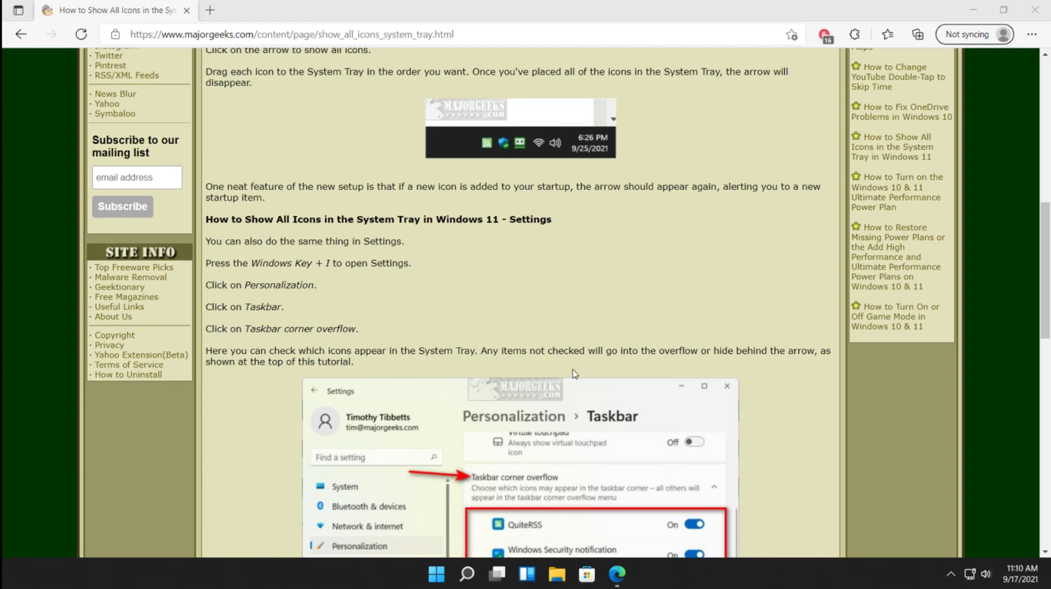
right_click(821, 574)
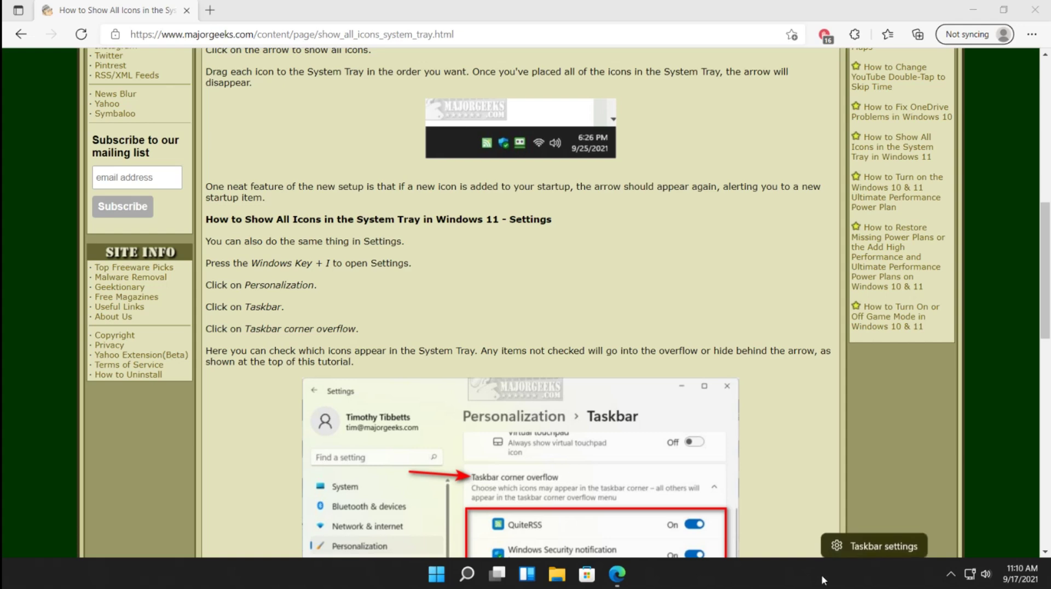
click(867, 544)
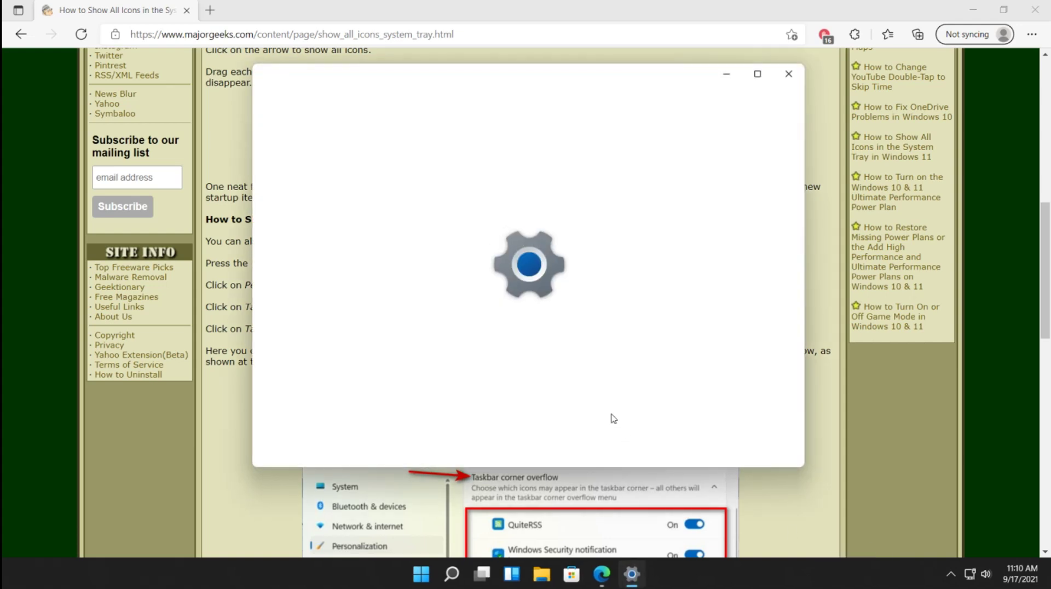
scroll(602, 397, down, 2)
scroll(597, 386, up, 2)
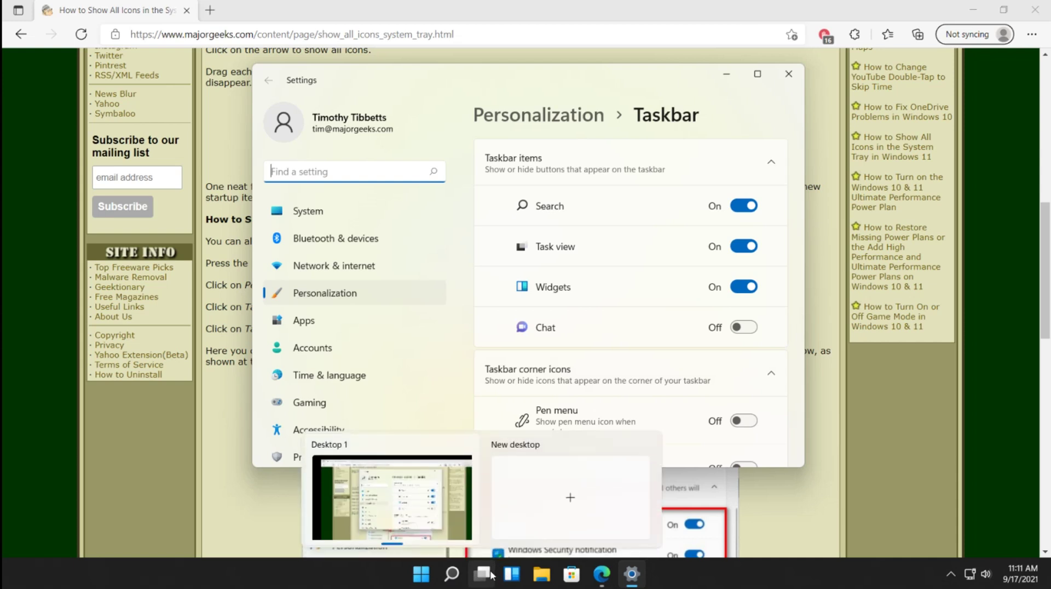
- Turn the Widgets and Task view taskbar items off, and turn both back on
click(746, 289)
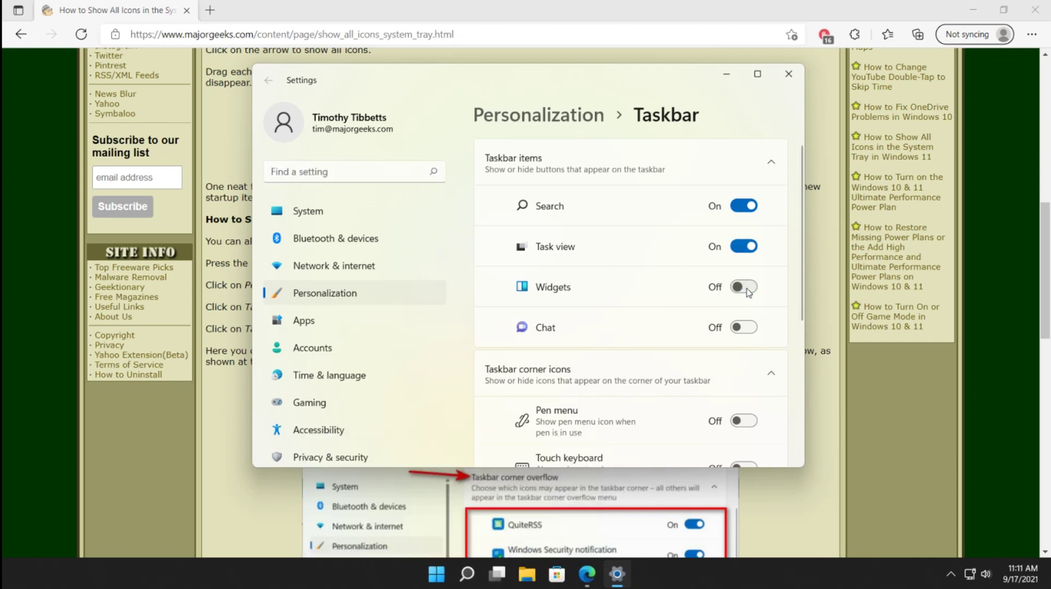
click(748, 247)
click(745, 247)
click(745, 287)
- Expand the Taskbar corner overflow section and review the icons it lists
scroll(602, 318, down, 2)
scroll(586, 304, down, 3)
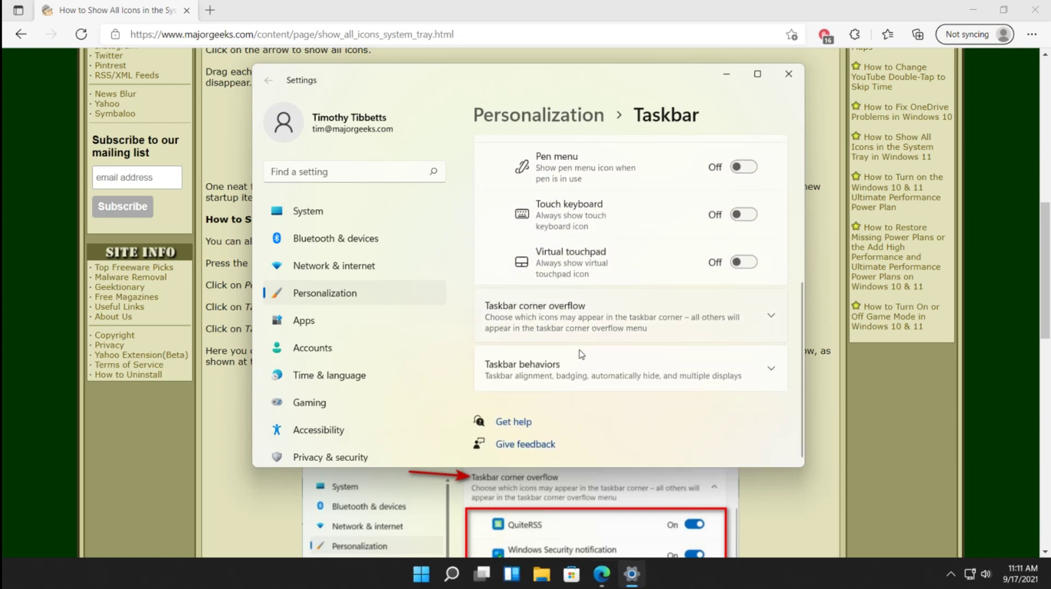
click(591, 323)
scroll(591, 327, up, 2)
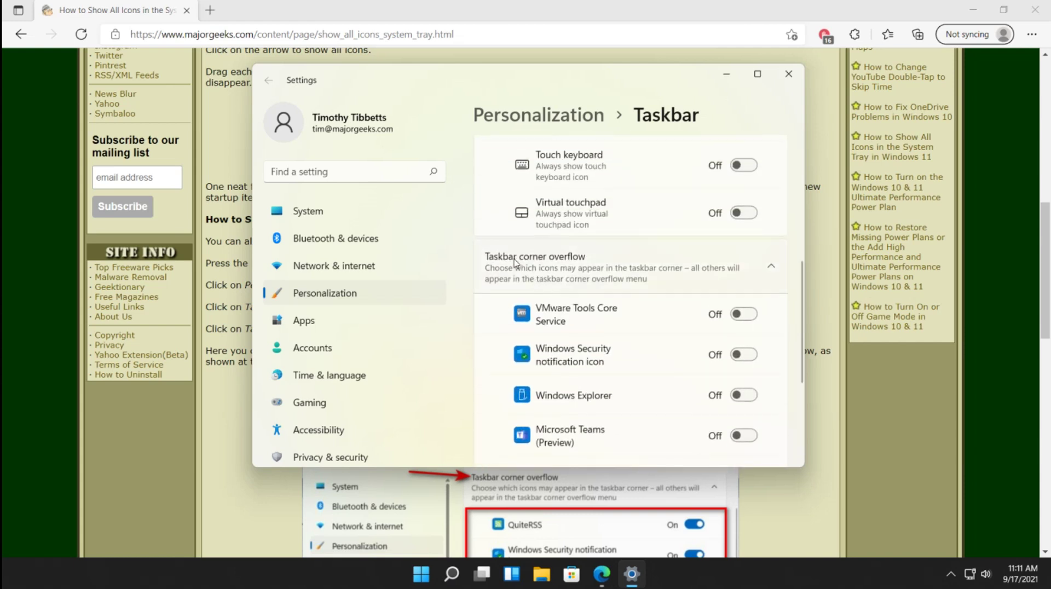
scroll(613, 282, down, 1)
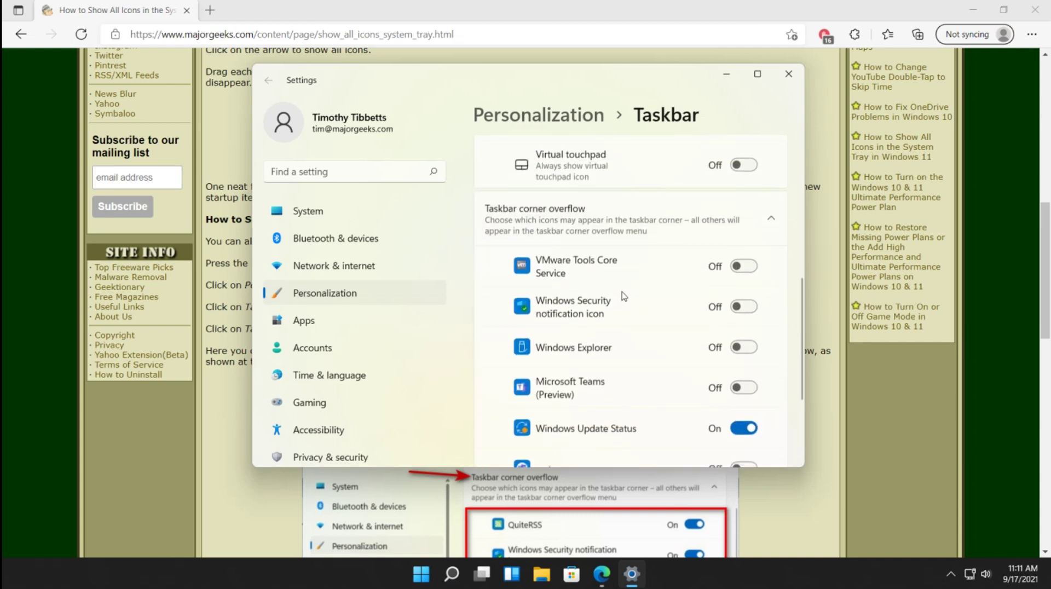
scroll(638, 371, down, 2)
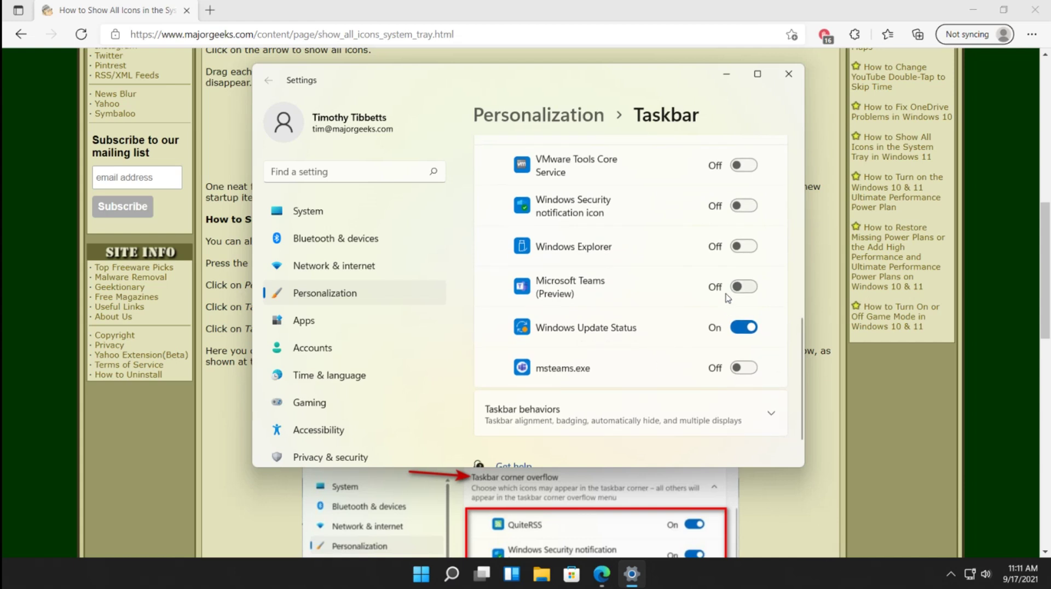
- Switch the Microsoft Teams, Windows Explorer and Windows Security notification icons on and back off, and close Settings
click(746, 287)
click(745, 287)
scroll(637, 328, up, 1)
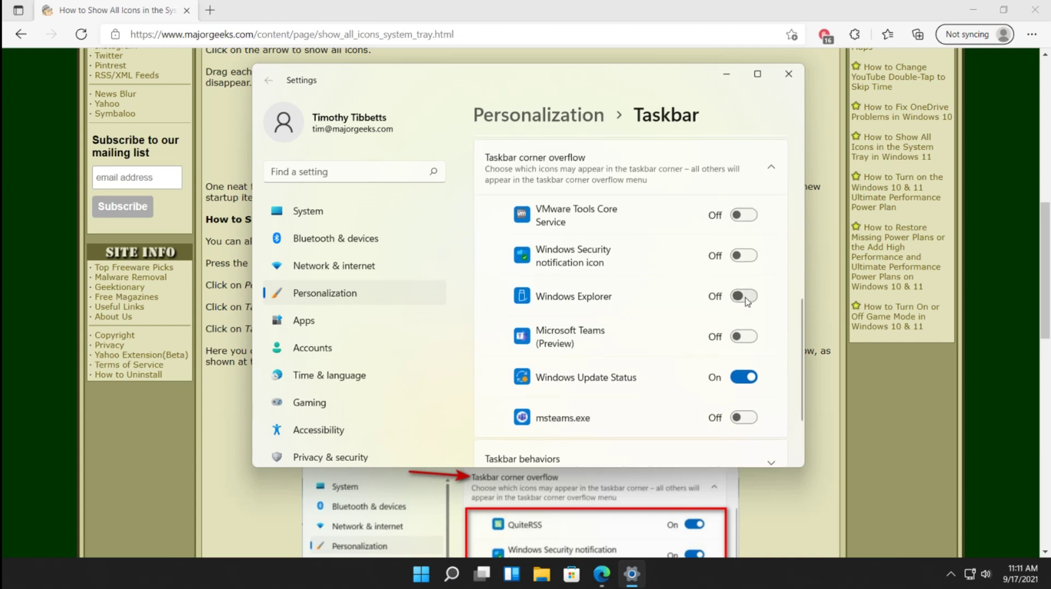
click(746, 297)
click(747, 298)
click(744, 260)
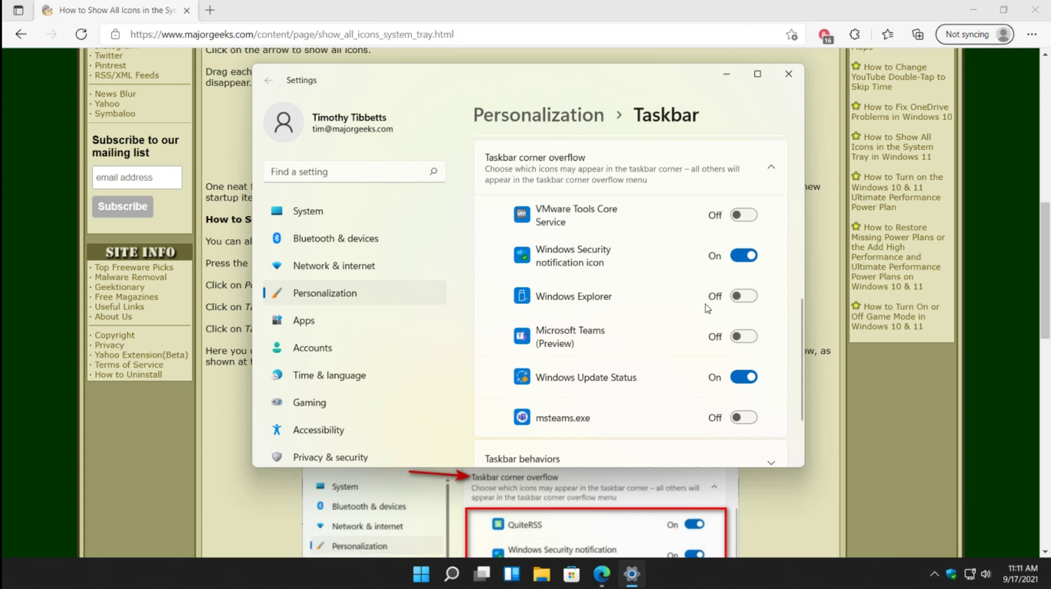
click(745, 256)
scroll(623, 319, down, 2)
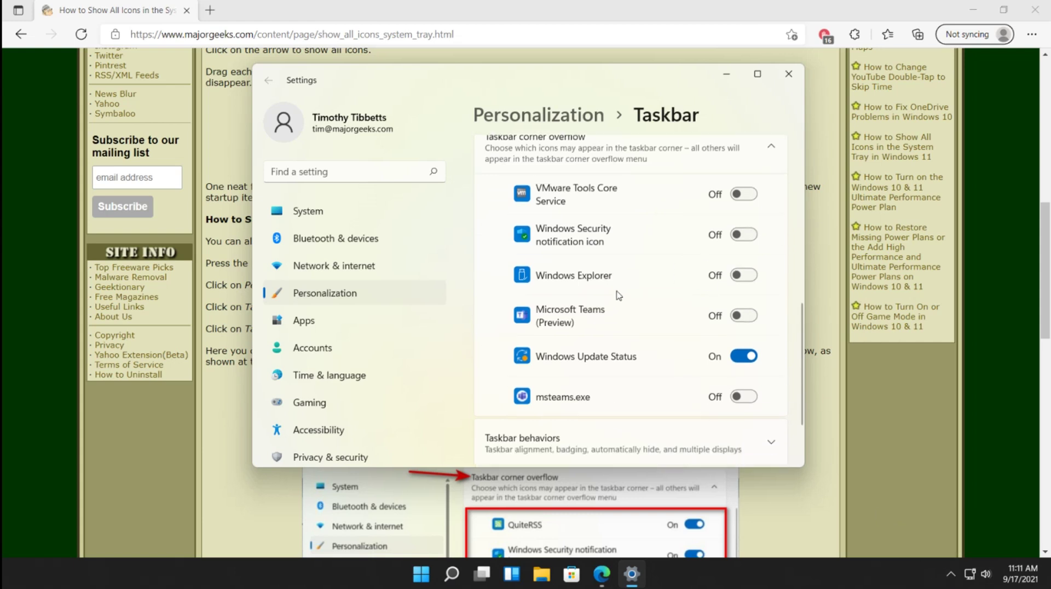
scroll(614, 298, up, 3)
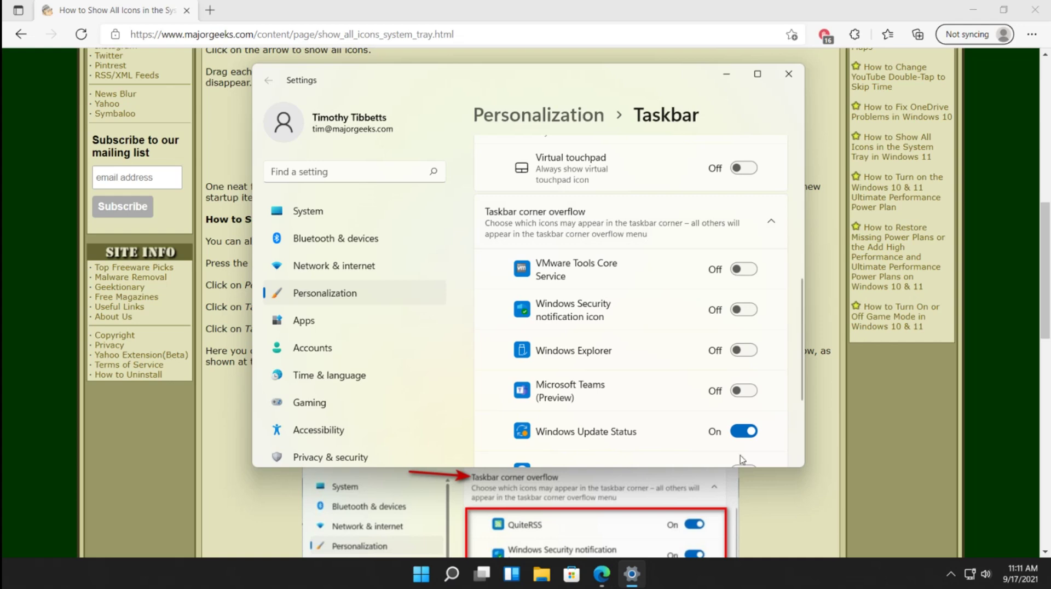
click(788, 74)
- Move the Windows Security, Safely Remove Hardware and VMware Tools icons out of the overflow so all show in the system tray
scroll(633, 274, up, 10)
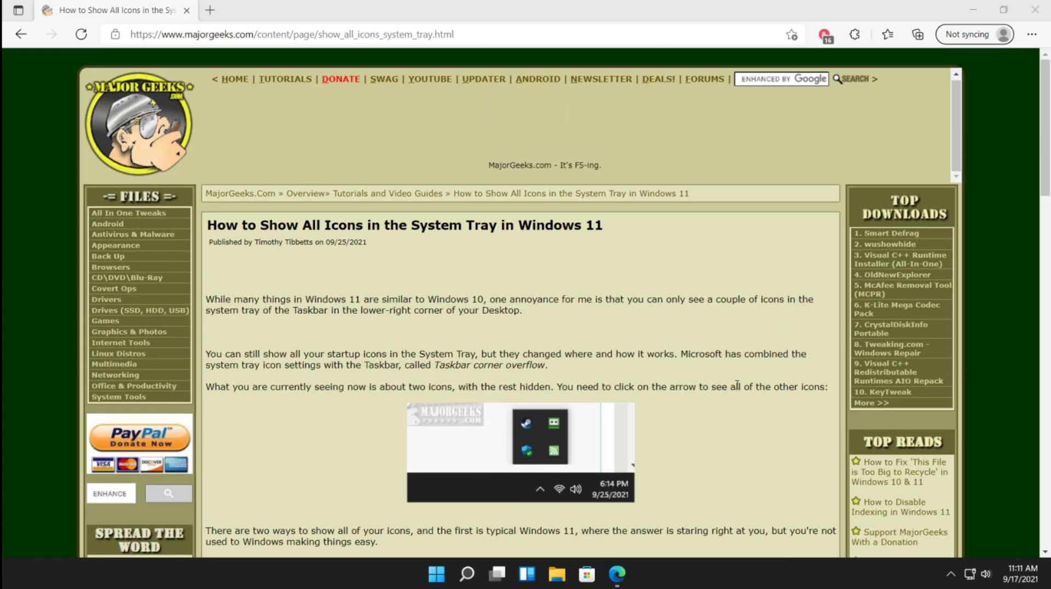
click(951, 574)
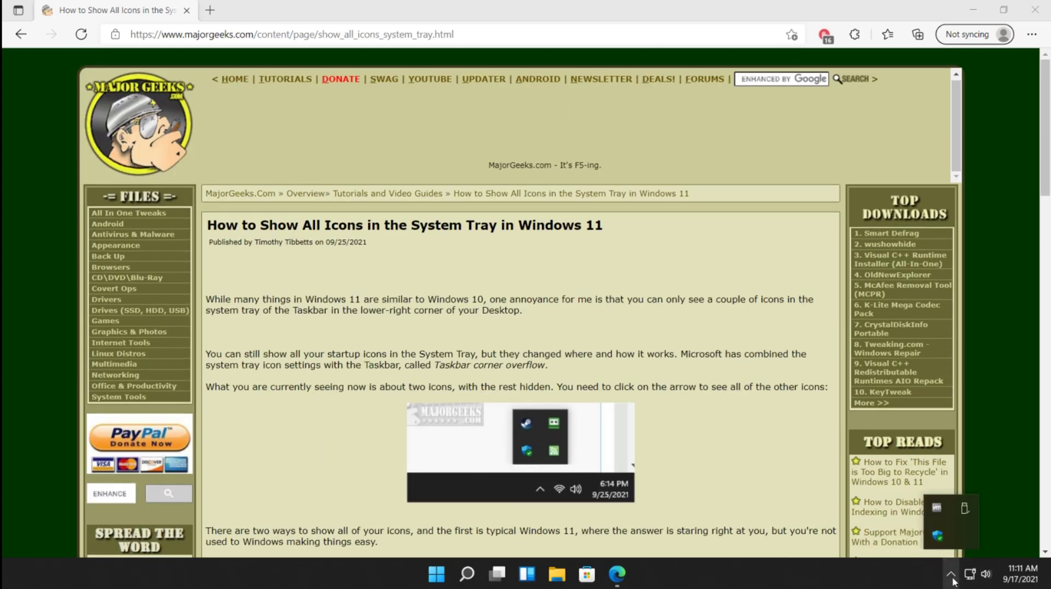
drag(937, 535, 958, 577)
drag(964, 508, 917, 573)
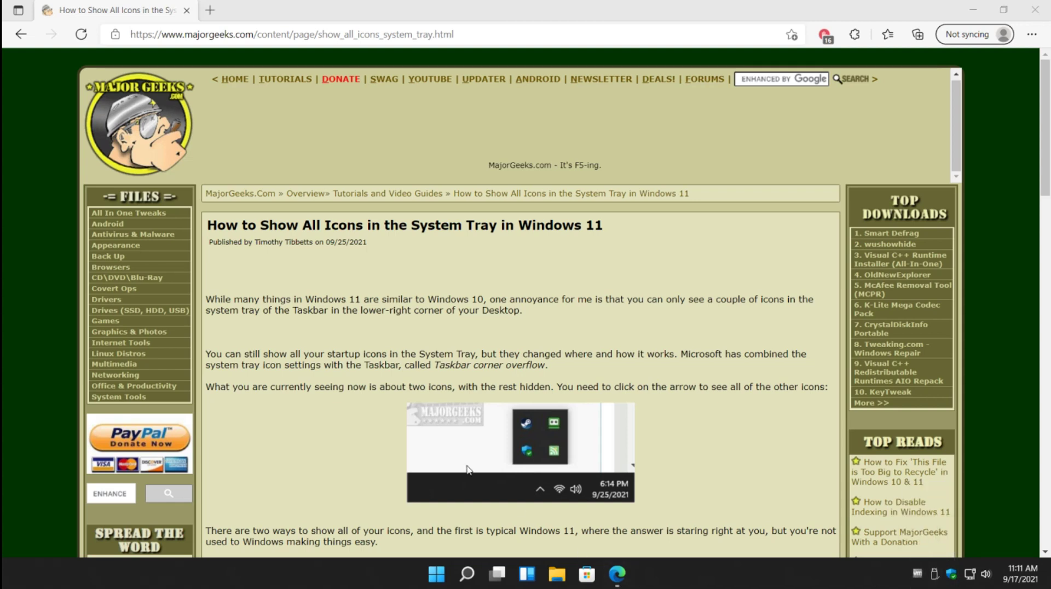